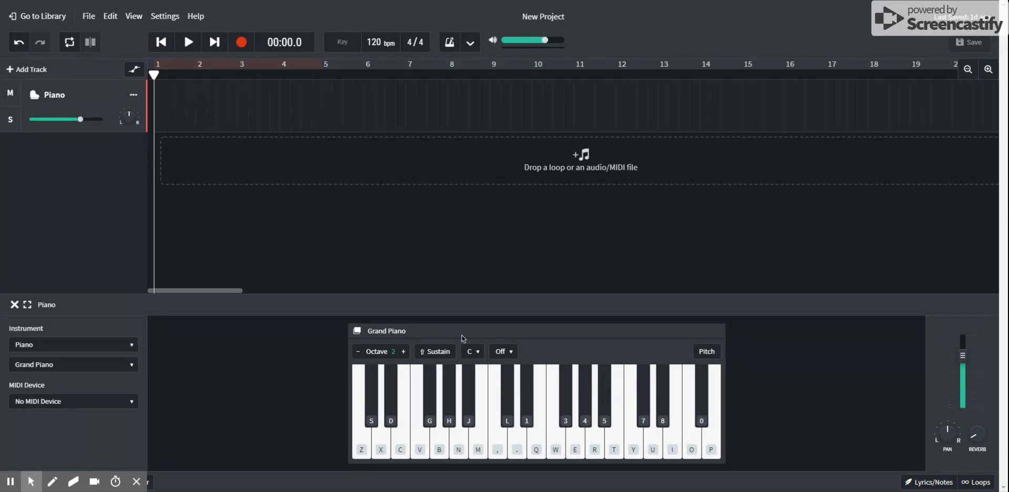
Step: Try out the notes C, D, E and F up and down on the virtual Grand Piano at octave 2
key("z")
key("x")
key("c")
key("v")
key("v")
key("c")
key("x")
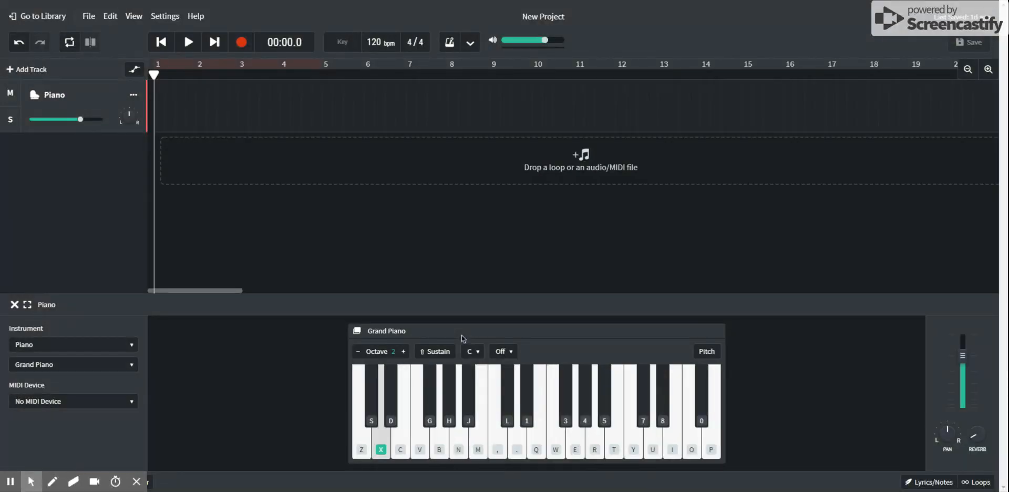
key("z")
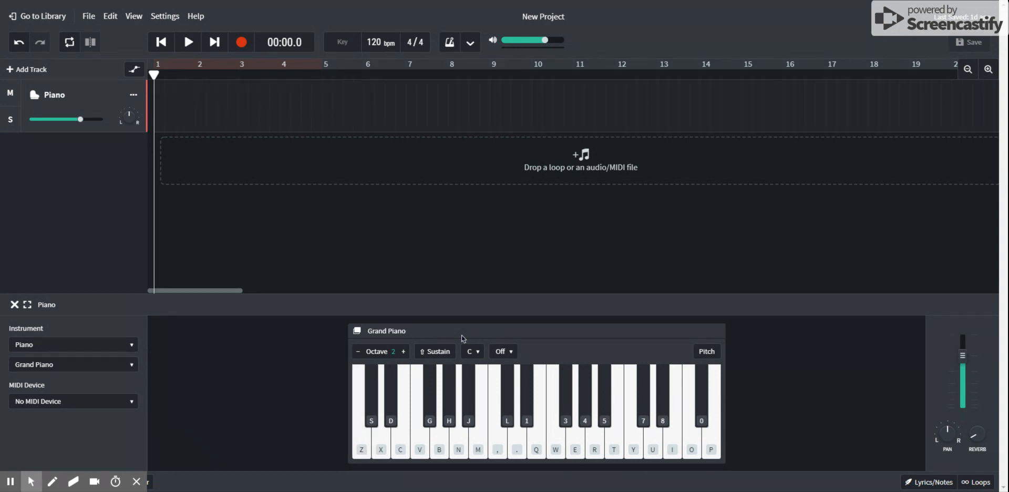
key("z")
Step: Record an improvised melody of about three bars on the Piano track, starting at bar 1, with the virtual Grand Piano
left_click(241, 44)
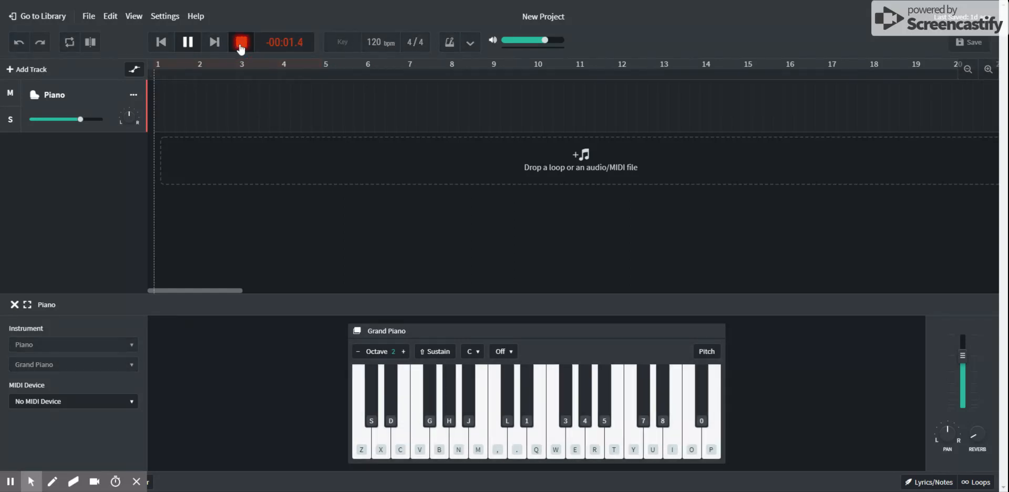
key("z")
key("x")
key("c")
key("v")
key("m")
key("x")
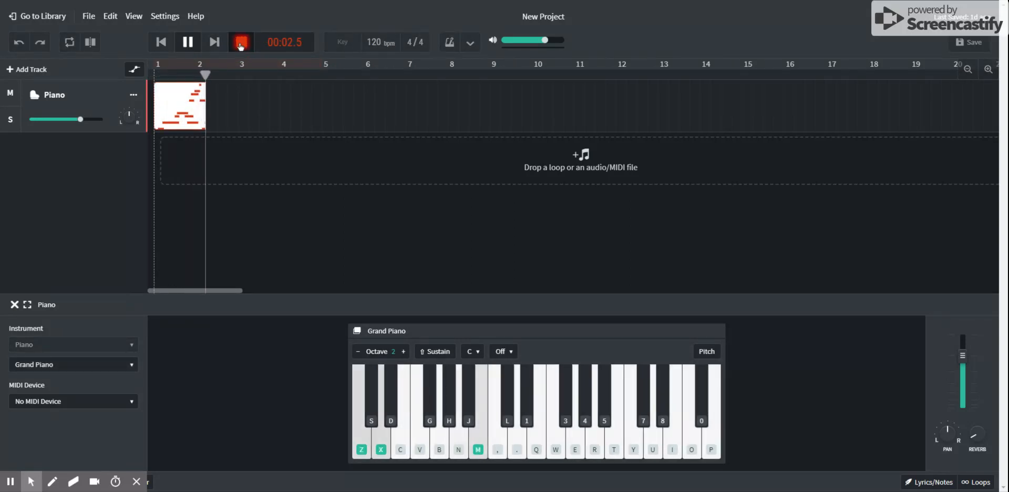
key("c")
key("v")
key("m")
key("comma")
key("z")
key("x")
key("c")
key("v")
key("period")
key("d")
key("h")
key("j")
key("l")
key("x")
key("c")
key("v")
key("n")
key("m")
key("h")
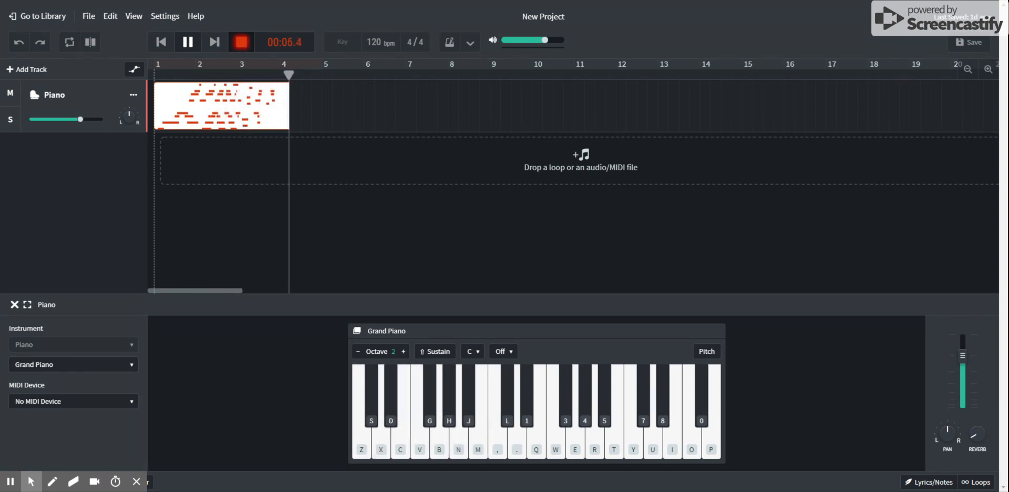
left_click(239, 42)
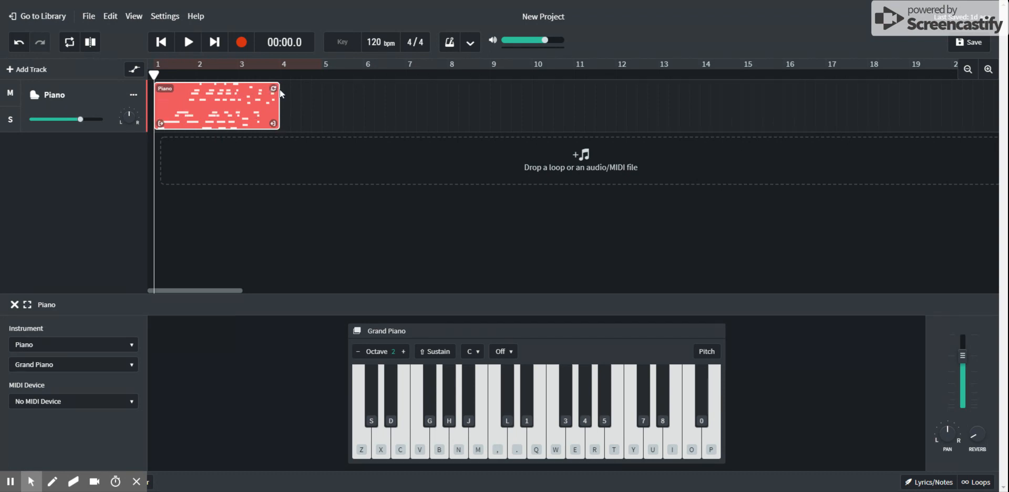
Step: Test the piano region's loop extension, restore its original length, and play back the recorded melody
mouse_move(278, 89)
left_mouse_down()
mouse_move(360, 90)
mouse_move(266, 90)
mouse_move(282, 93)
left_mouse_up()
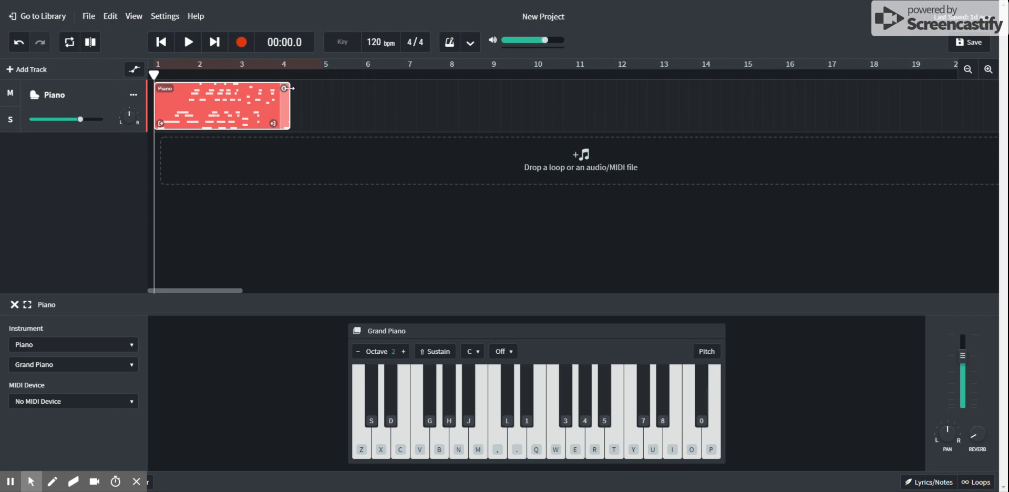
left_click_drag(288, 88, 273, 88)
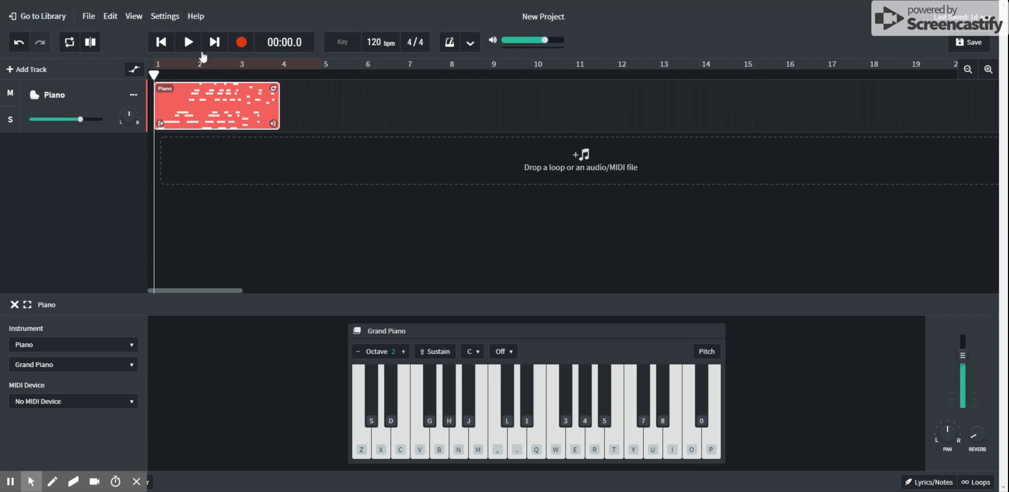
left_click(188, 42)
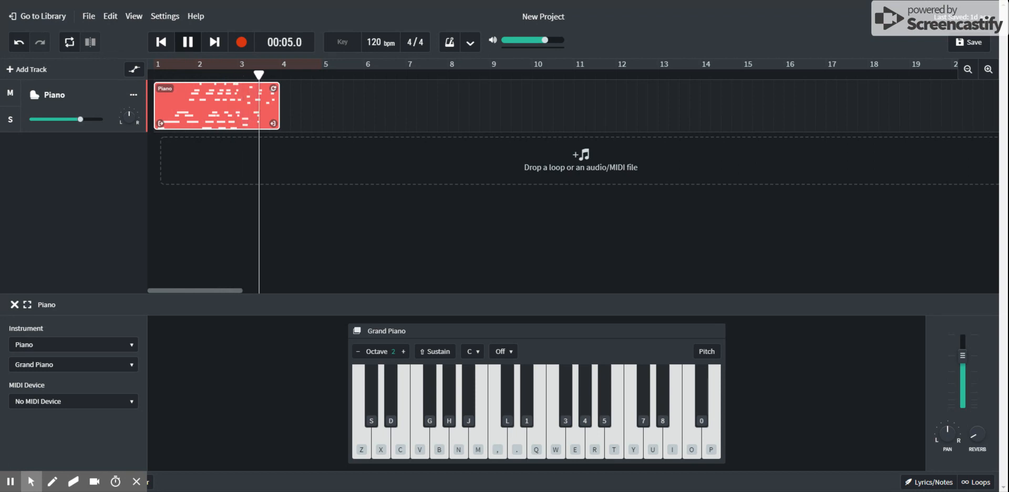
left_click(188, 42)
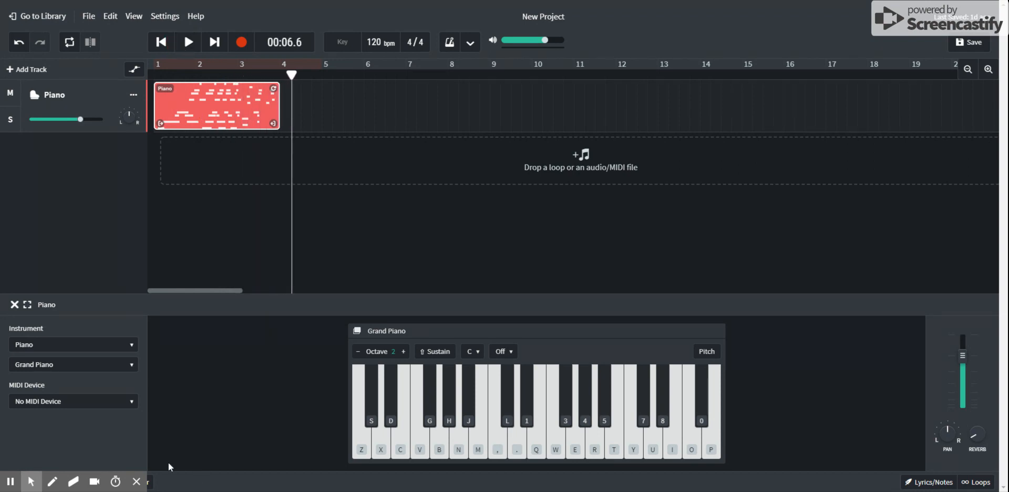
Step: Hide the screen recorder's overlay toolbar and show the piano region's recorded notes in the MIDI Editor
mouse_move(142, 483)
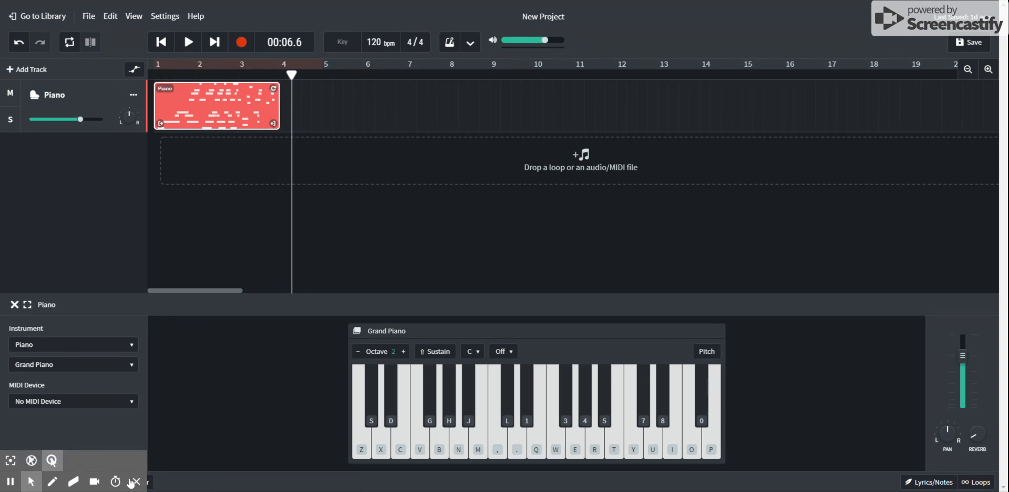
left_click(136, 483)
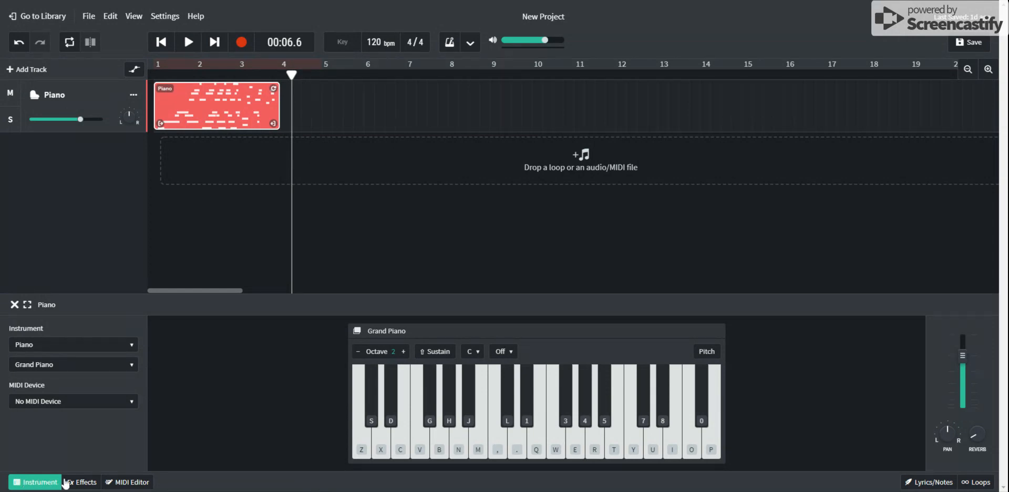
left_click(126, 483)
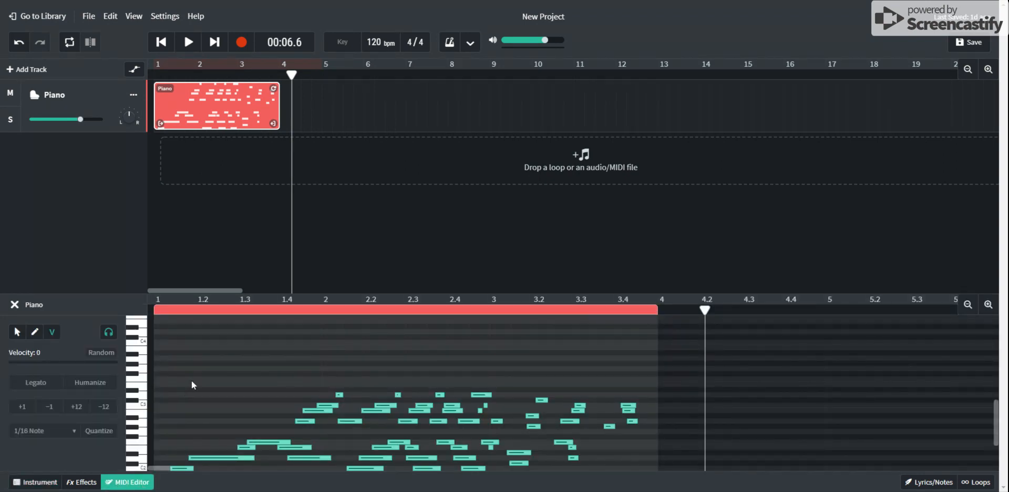
scroll(184, 392, "down", 1)
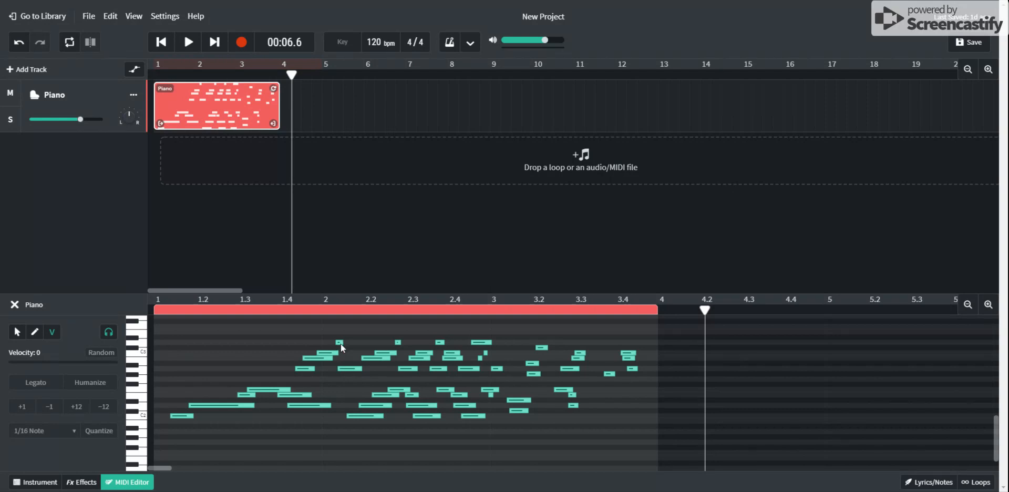
Step: Lower the velocity of the first C2 note in the piano region to 82 and shift the note slightly later
left_click(179, 417)
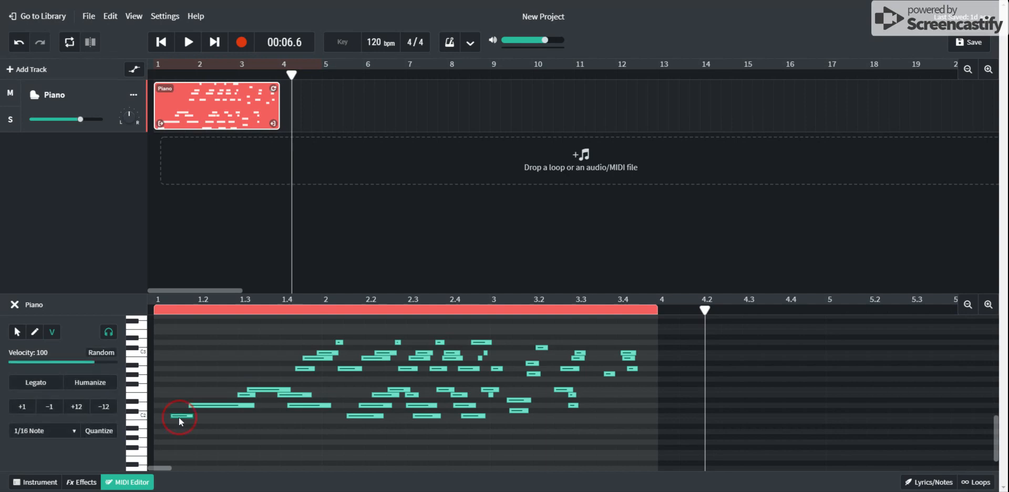
mouse_move(179, 419)
left_mouse_down()
mouse_move(182, 439)
mouse_move(180, 412)
mouse_move(227, 419)
mouse_move(159, 423)
mouse_move(230, 418)
mouse_move(189, 422)
left_mouse_up()
left_click(17, 332)
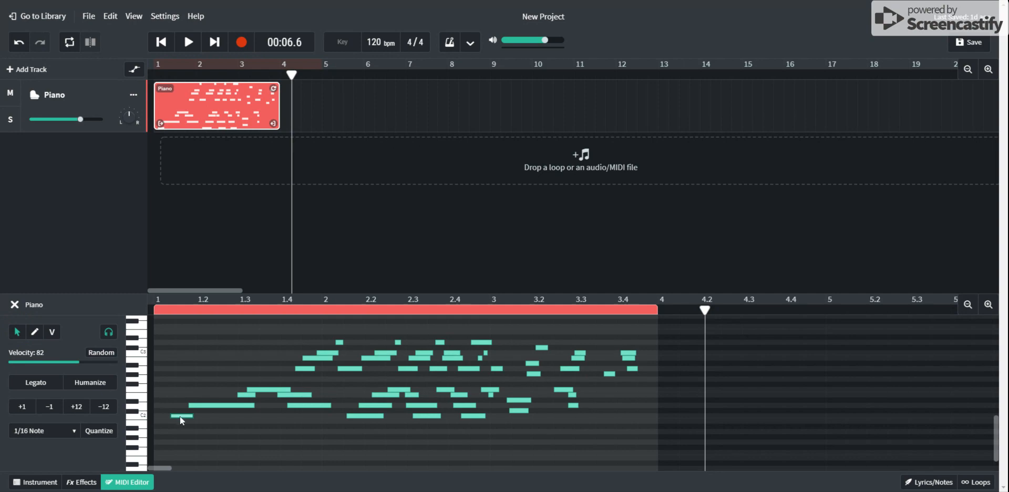
mouse_move(180, 415)
left_mouse_down()
mouse_move(158, 414)
mouse_move(187, 422)
mouse_move(184, 403)
mouse_move(184, 430)
mouse_move(182, 418)
left_mouse_up()
Step: Select all notes of the piano region and quantize them to 1/16 Note
mouse_move(644, 326)
left_mouse_down()
mouse_move(646, 343)
mouse_move(552, 424)
mouse_move(443, 450)
mouse_move(157, 455)
left_mouse_up()
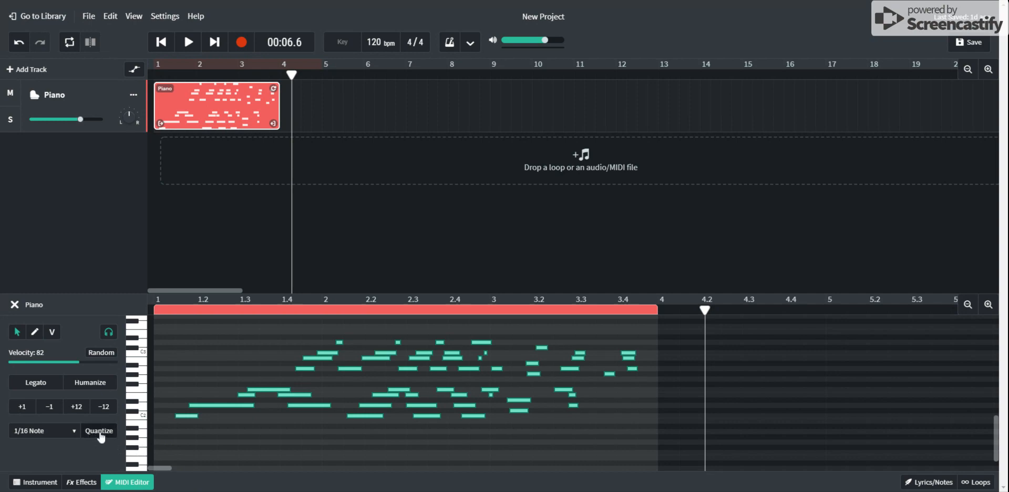
left_click(35, 436)
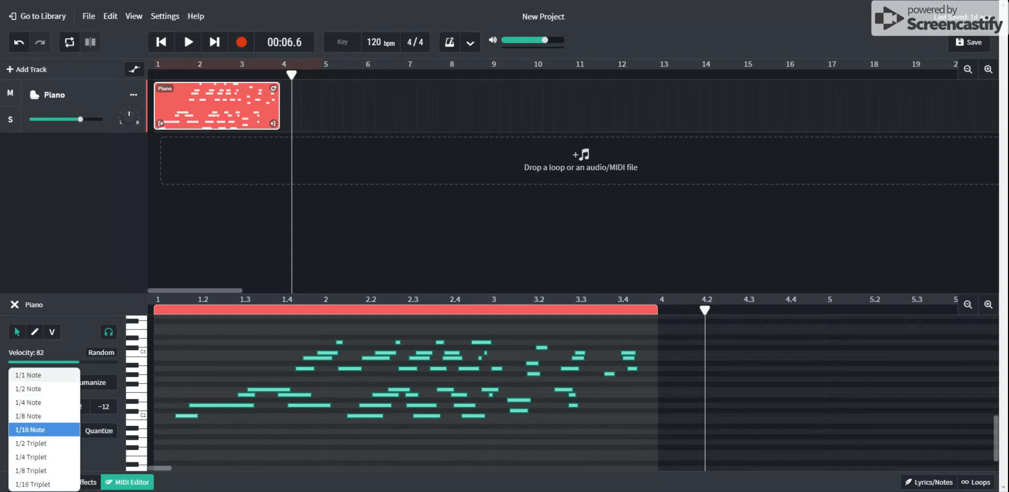
left_click(29, 431)
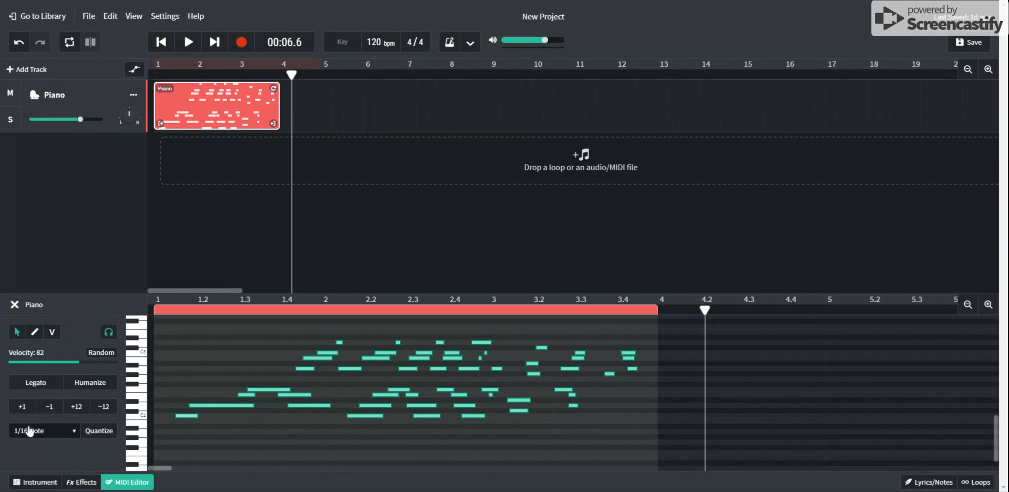
left_click(102, 434)
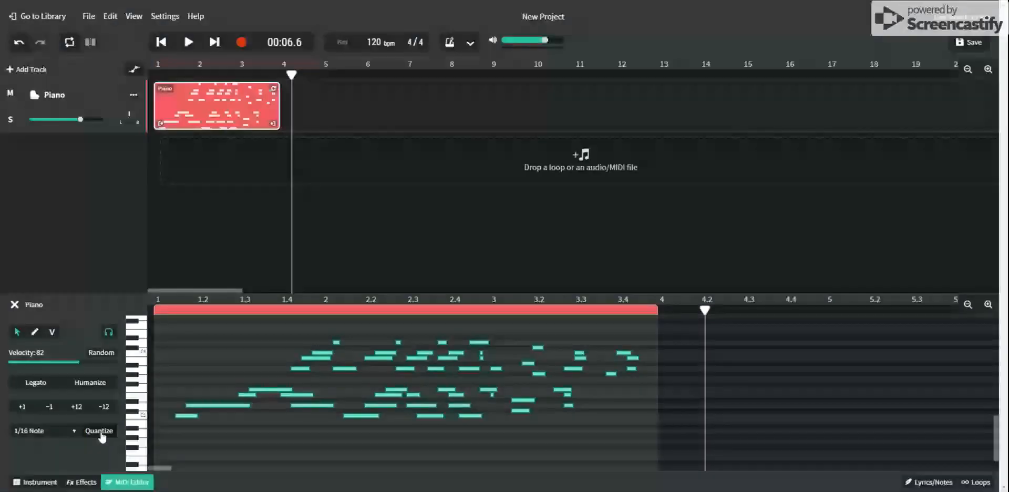
left_click(102, 434)
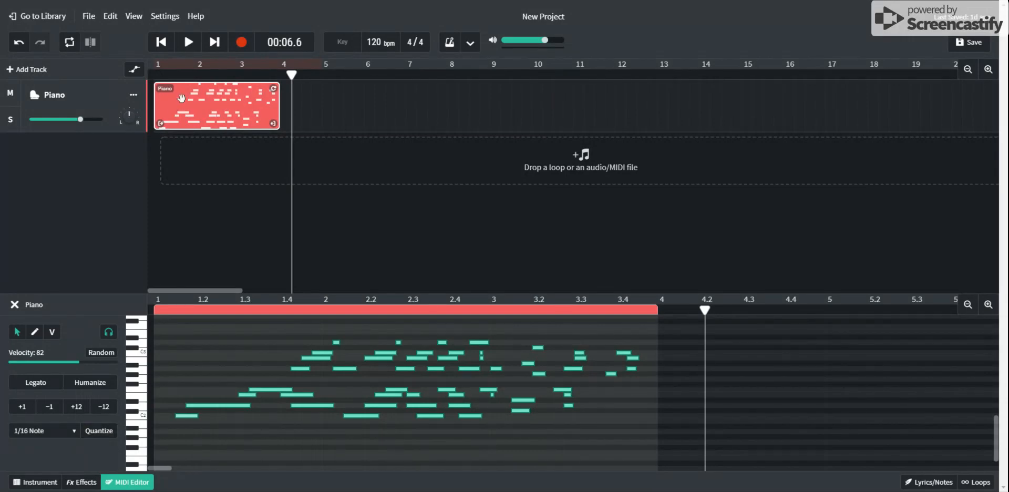
Step: Play the quantized piano region from the beginning of the project
left_click(161, 47)
left_click(190, 44)
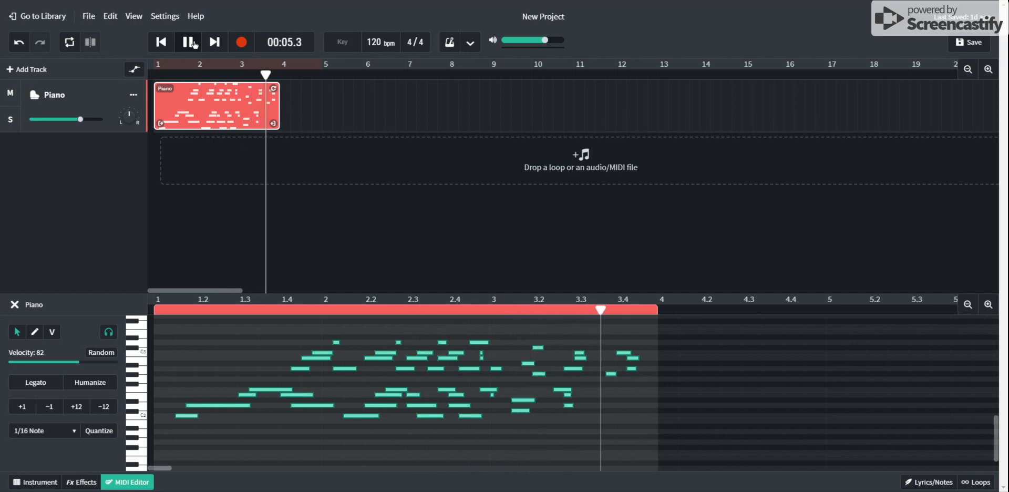
left_click(192, 43)
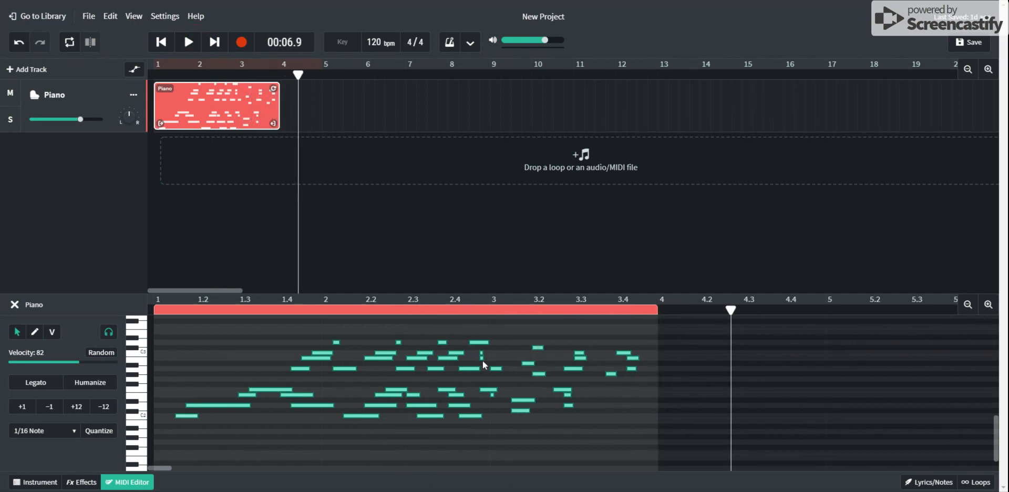
Step: Delete the two tiny stray notes just before bar 3 and the tiny lower note at bar 3
left_click(541, 327)
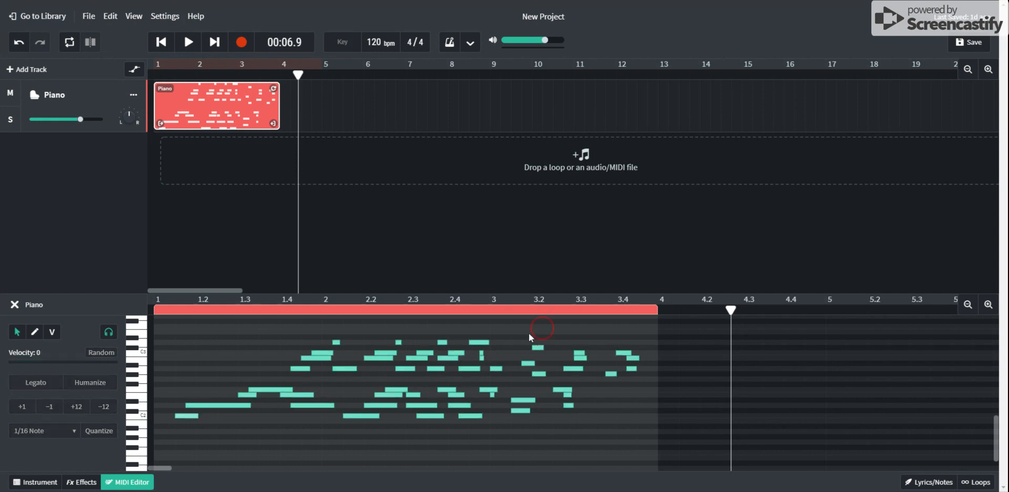
left_click(482, 360)
left_click(484, 363)
left_click(481, 352)
key("Delete")
left_click(493, 395)
key("Delete")
Step: Delete five overlapping notes from the upper and lower note groups between beats 2.2 and 2.4
left_click(450, 393)
key("Delete")
left_click(447, 361)
key("Delete")
left_click(419, 357)
key("Delete")
left_click(417, 394)
key("Delete")
left_click(381, 394)
key("Delete")
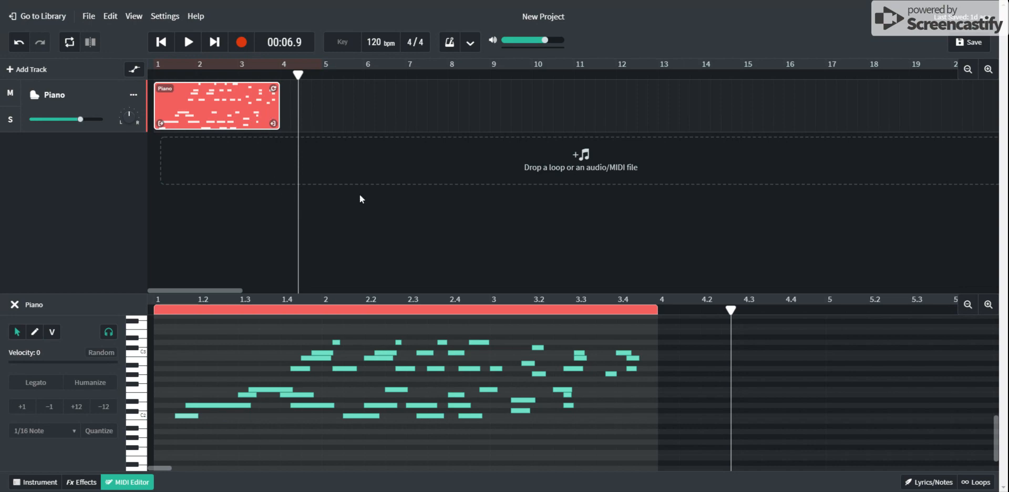
Step: Loop the piano region out to bar 13 and add a Drum Machine track to the project
left_click(36, 482)
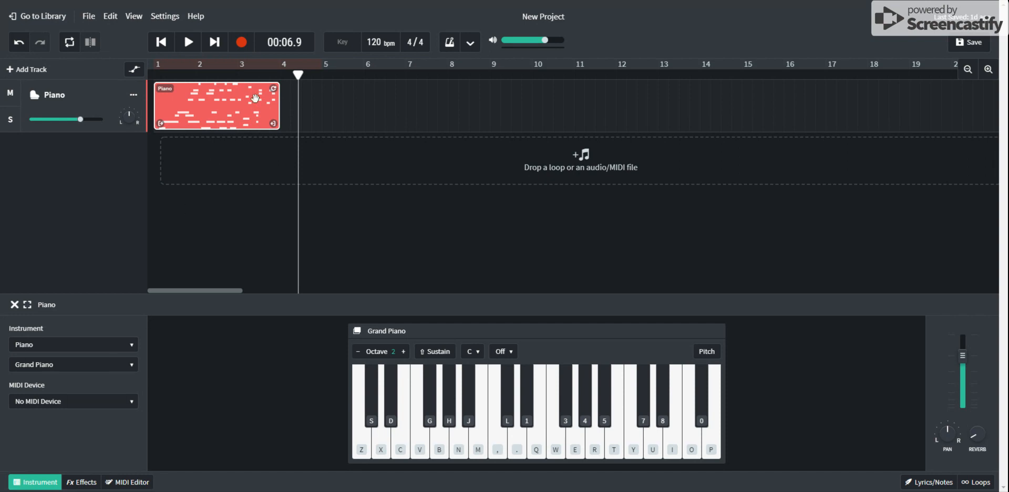
left_click_drag(273, 89, 655, 94)
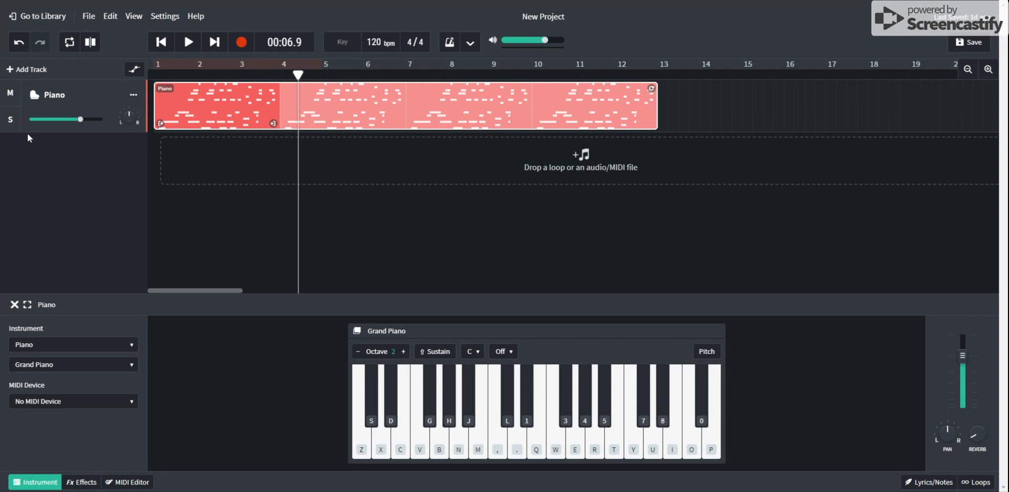
left_click(25, 69)
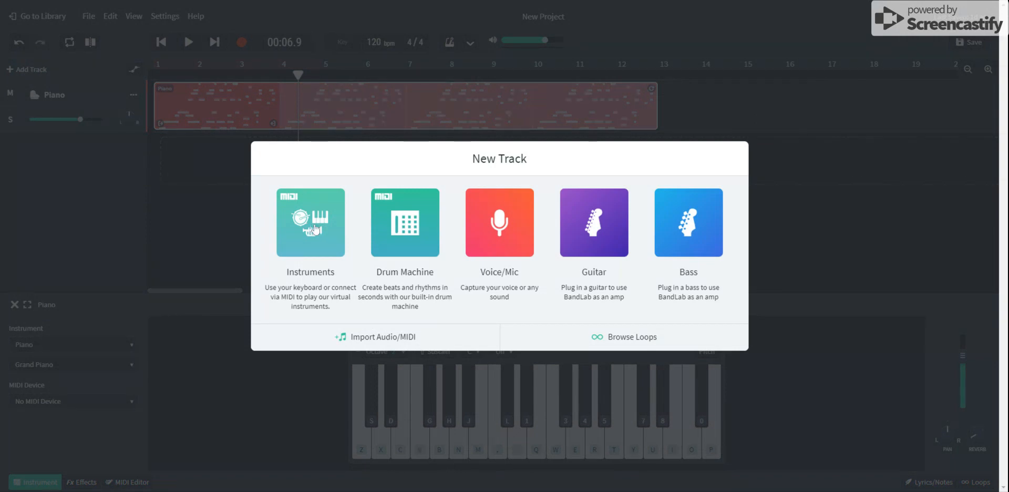
left_click(415, 230)
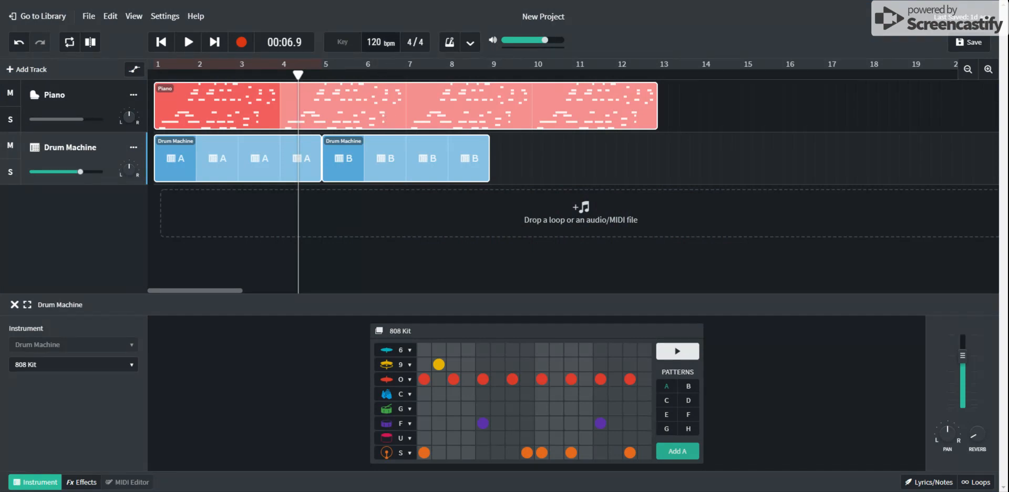
Step: Play the piano and drum machine tracks together from the start through the end of the looped piano region
left_click(161, 42)
left_click(188, 42)
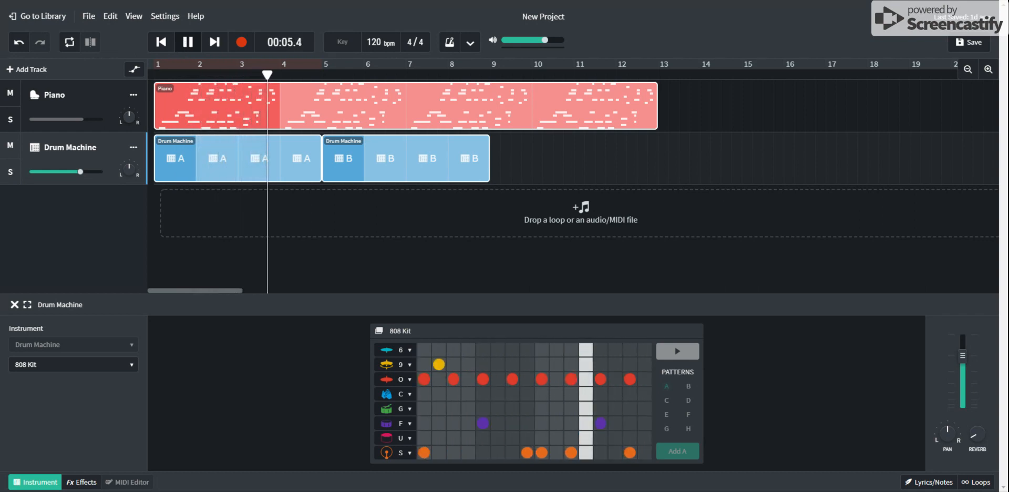
left_click(186, 42)
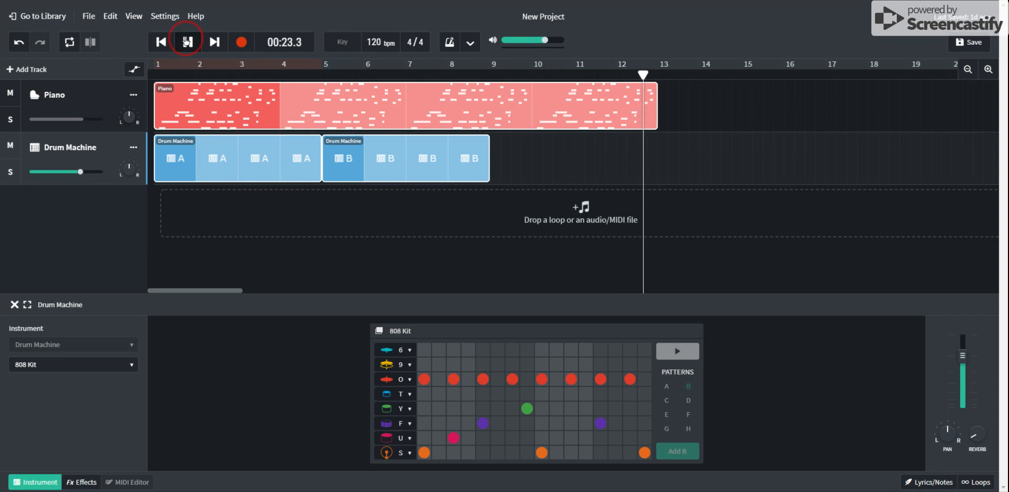
left_click(187, 42)
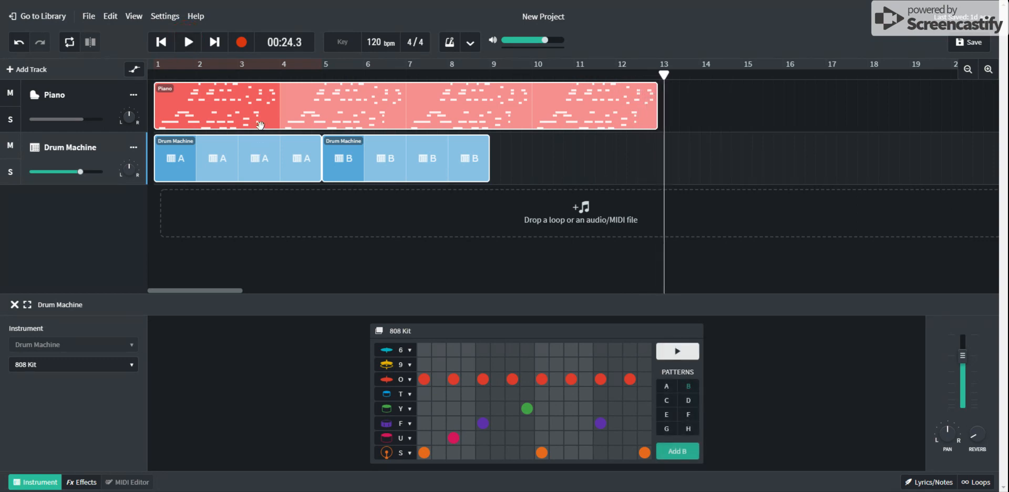
Step: Reopen the looped piano region in the MIDI Editor to review its edited notes
left_click(207, 107)
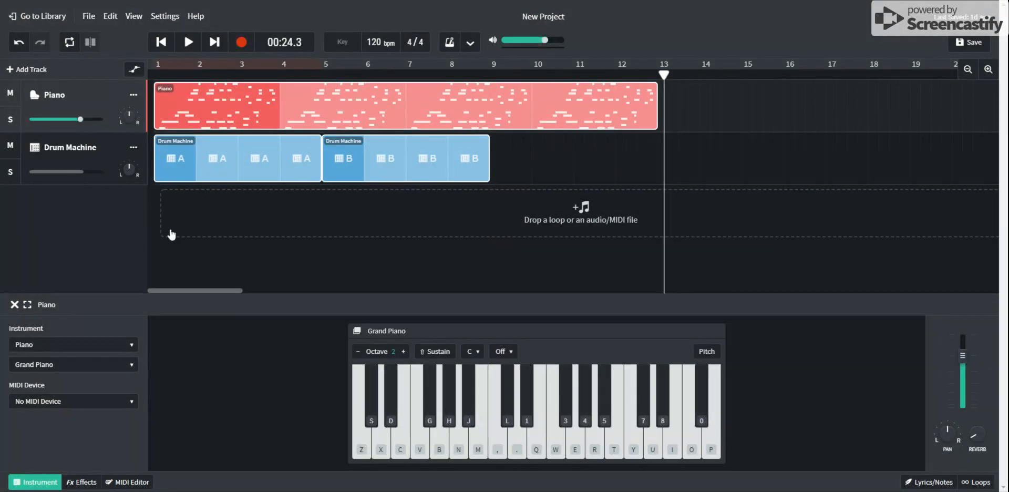
left_click(130, 483)
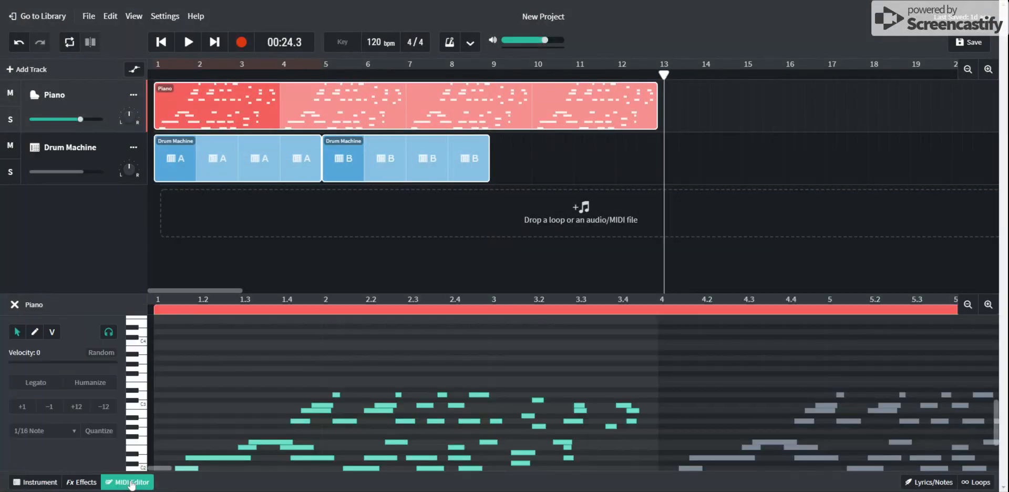
scroll(288, 399, "down", 1)
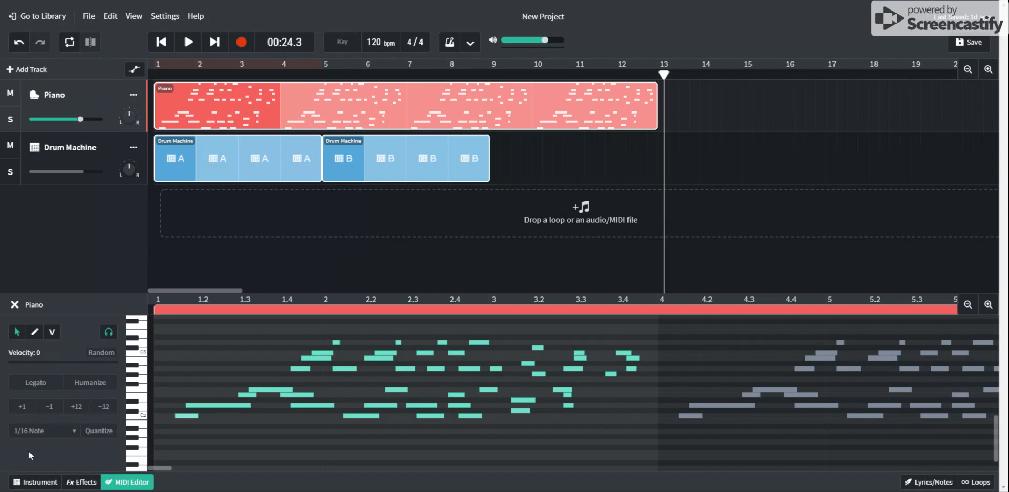
key("alt+f")
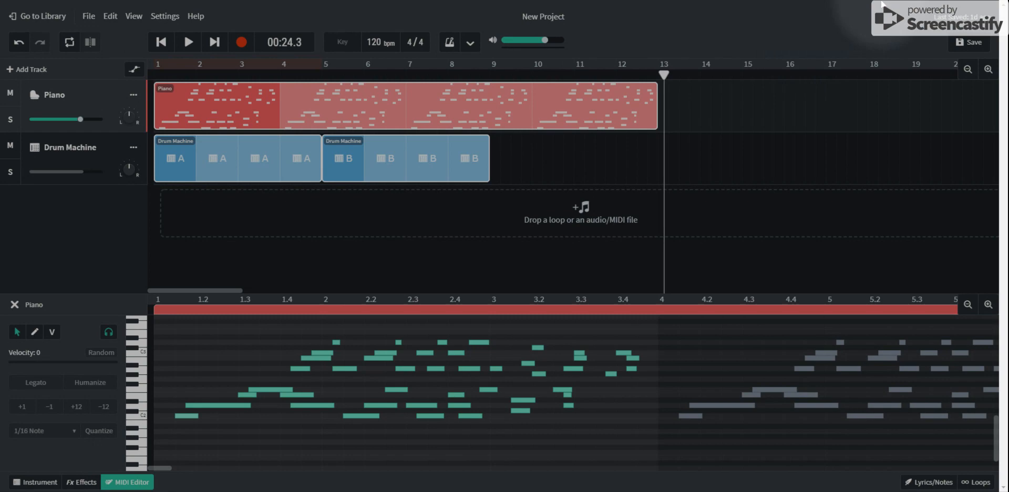
key("alt+f")
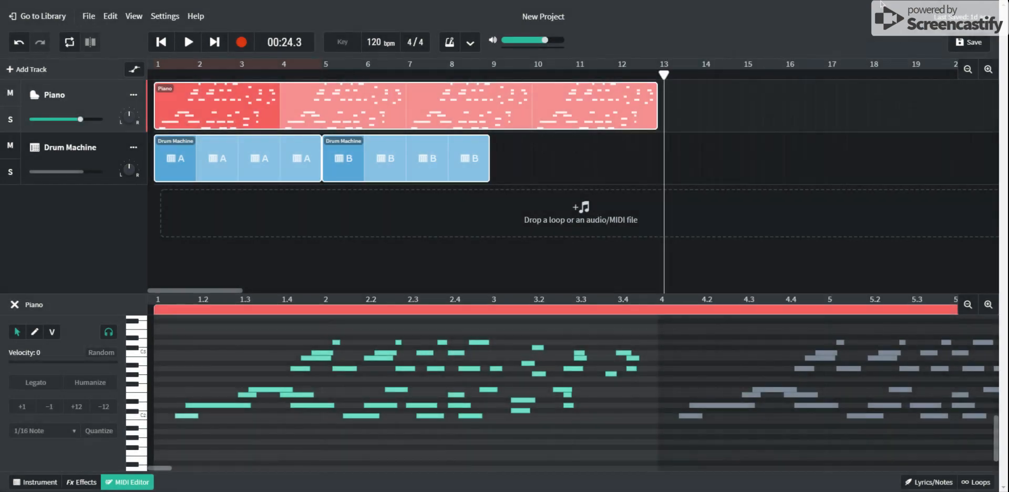